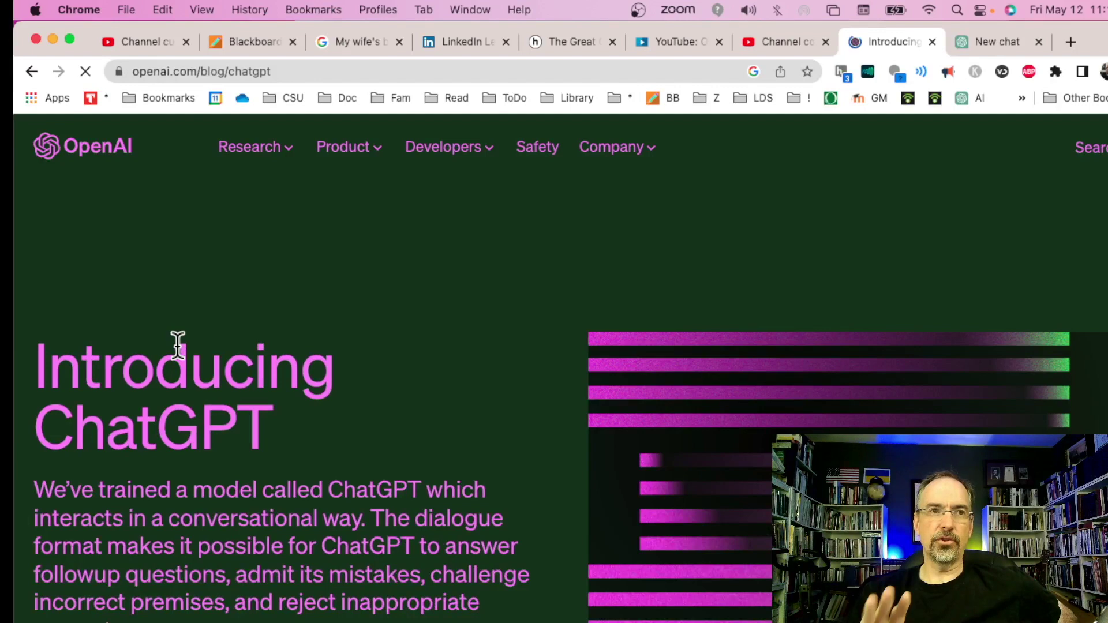
# Open ChatGPT from the "Introducing ChatGPT" article on the OpenAI site.
pyautogui.scroll(-3, 383, 381)
pyautogui.scroll(-1, 384, 378)
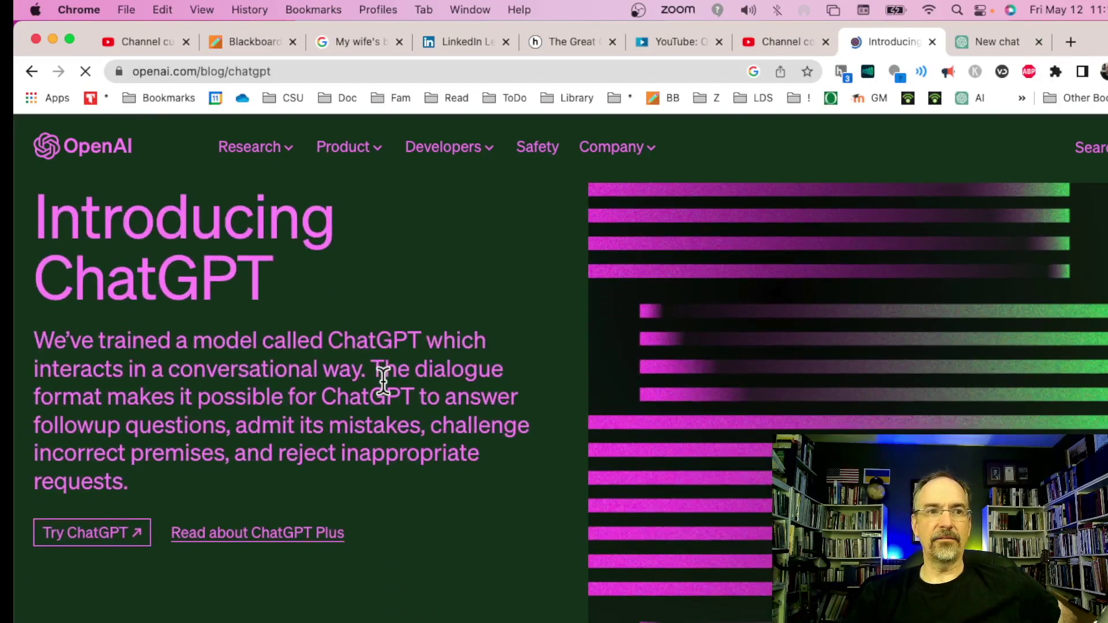
pyautogui.click(96, 535)
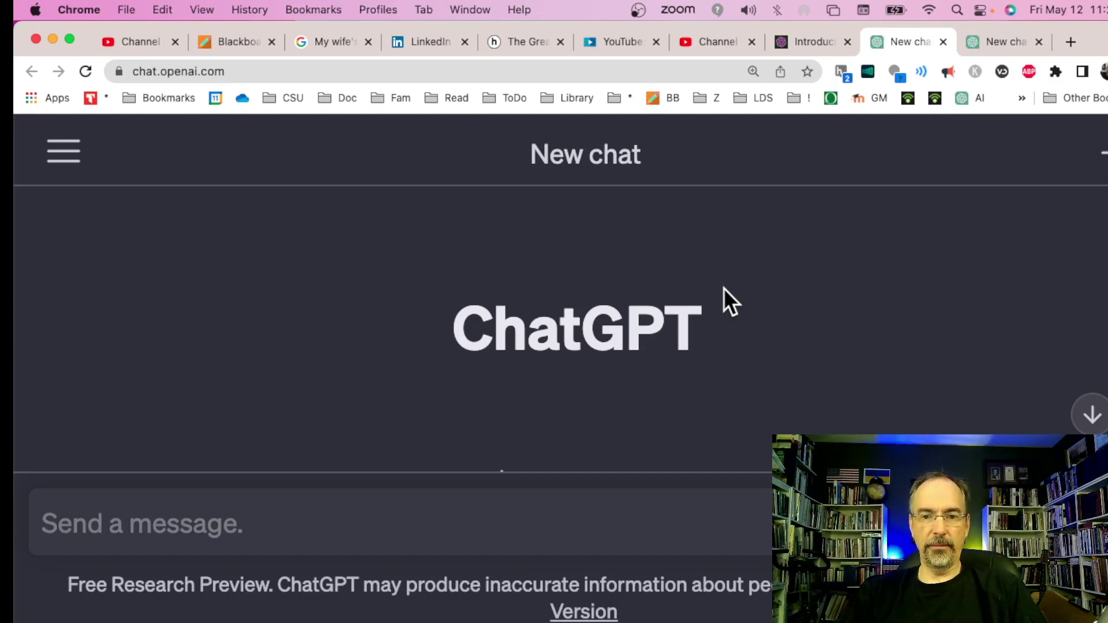
# Send the example prompt "Explain quantum computing in simple terms" and read through the whole reply.
pyautogui.scroll(-5, 724, 289)
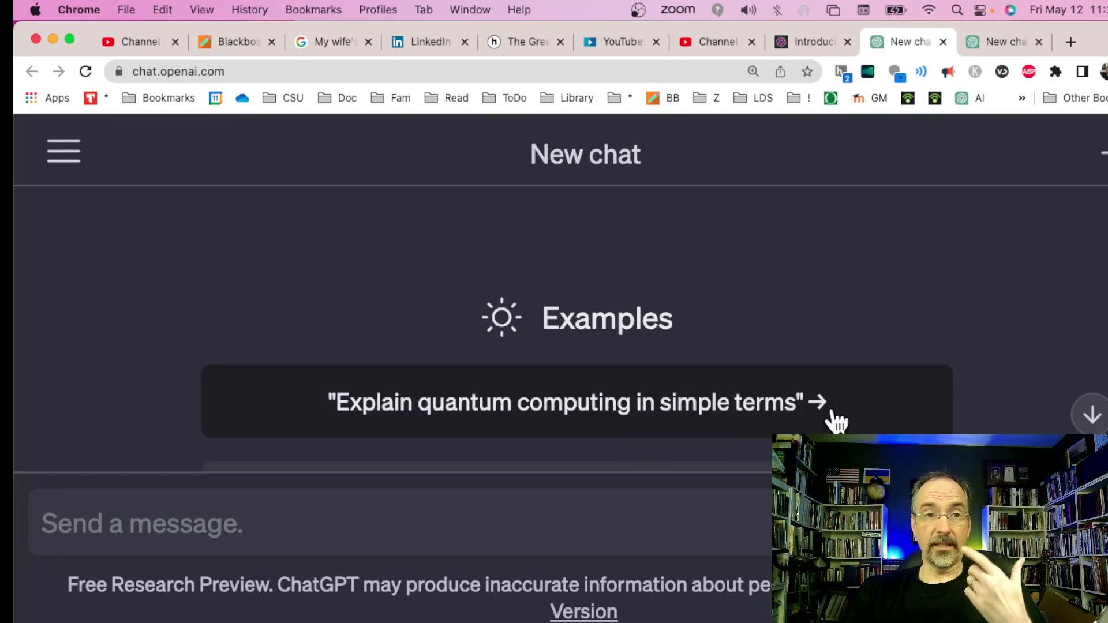
pyautogui.click(745, 400)
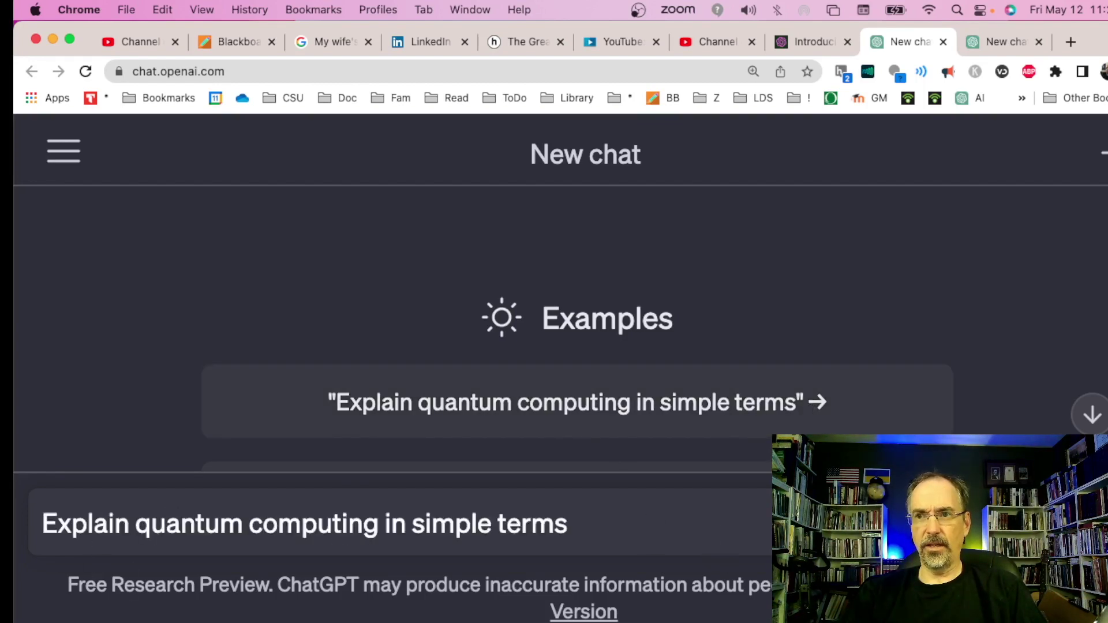
pyautogui.press('Return')
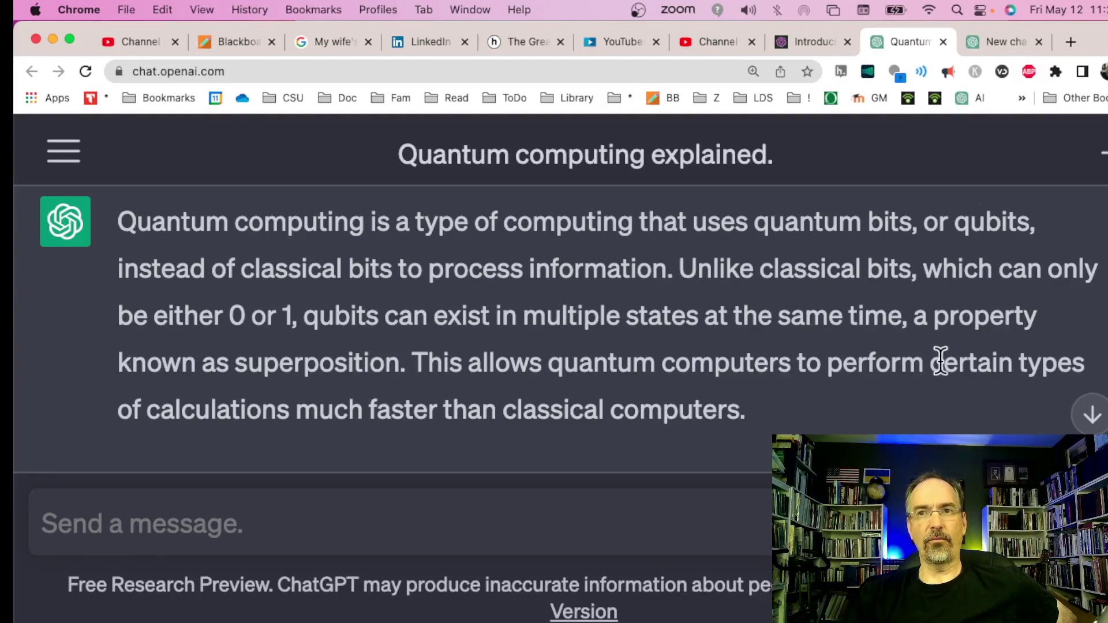
pyautogui.scroll(-2, 516, 419)
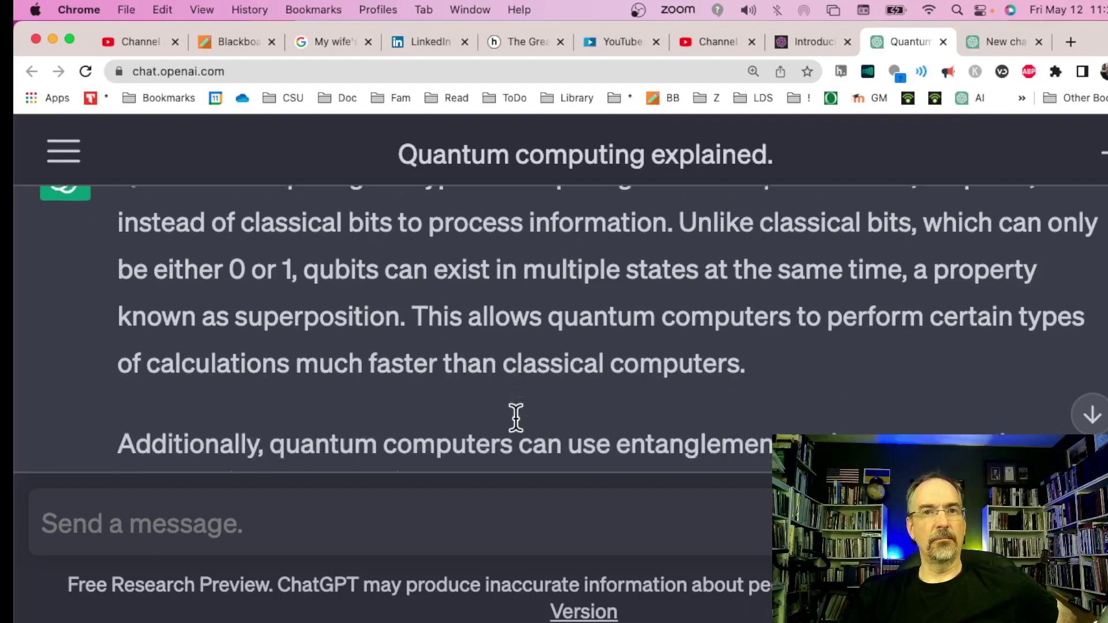
pyautogui.scroll(-3, 516, 418)
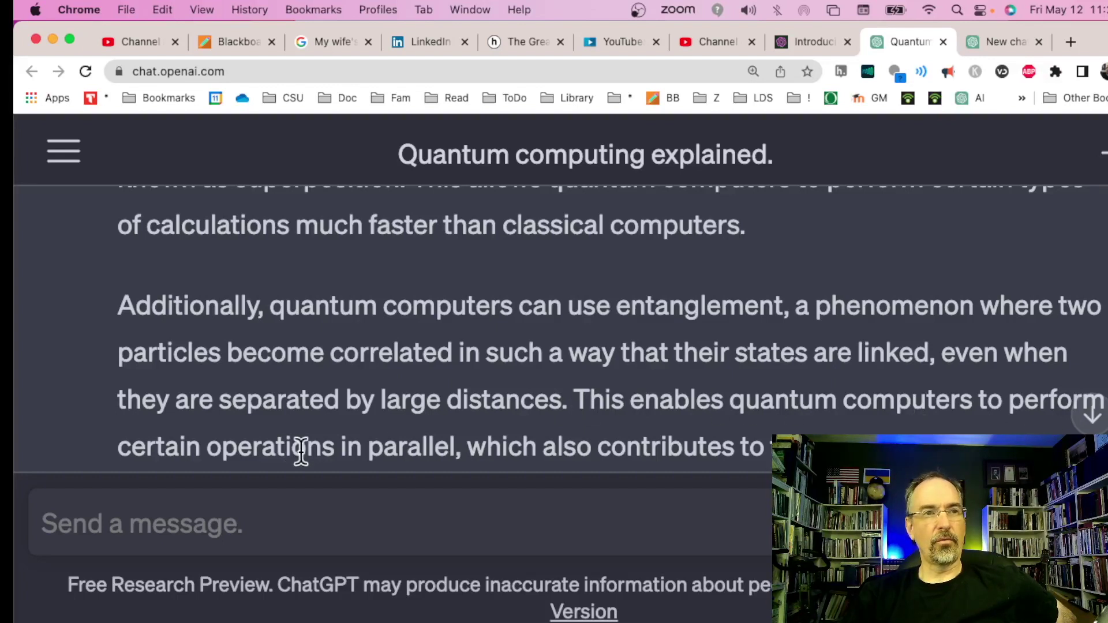
pyautogui.scroll(-1, 523, 446)
pyautogui.scroll(-4, 523, 446)
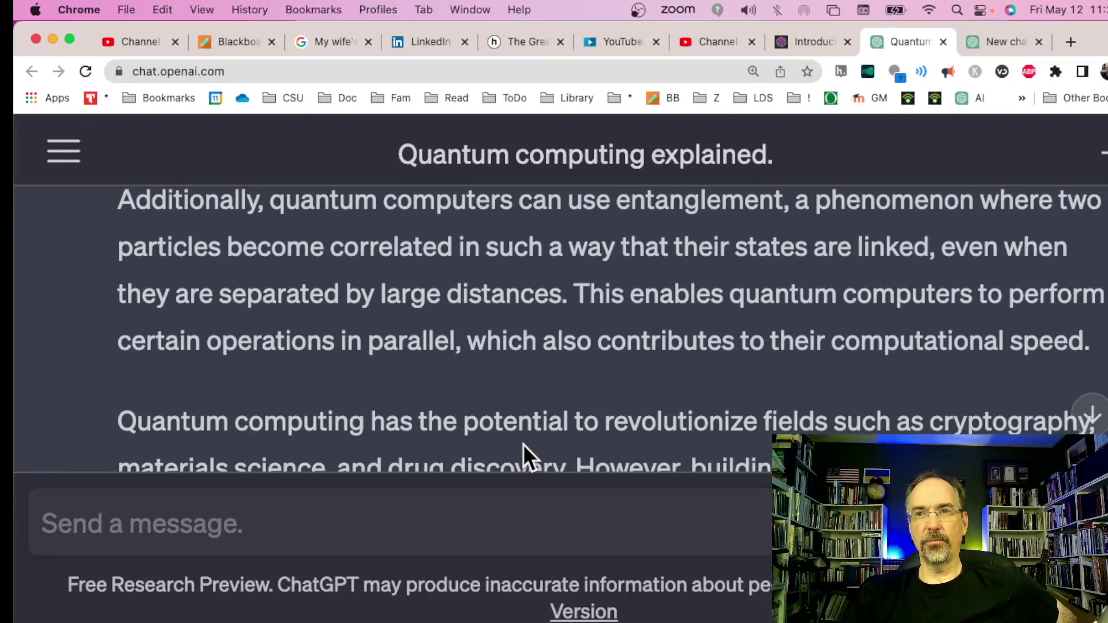
pyautogui.scroll(-5, 523, 448)
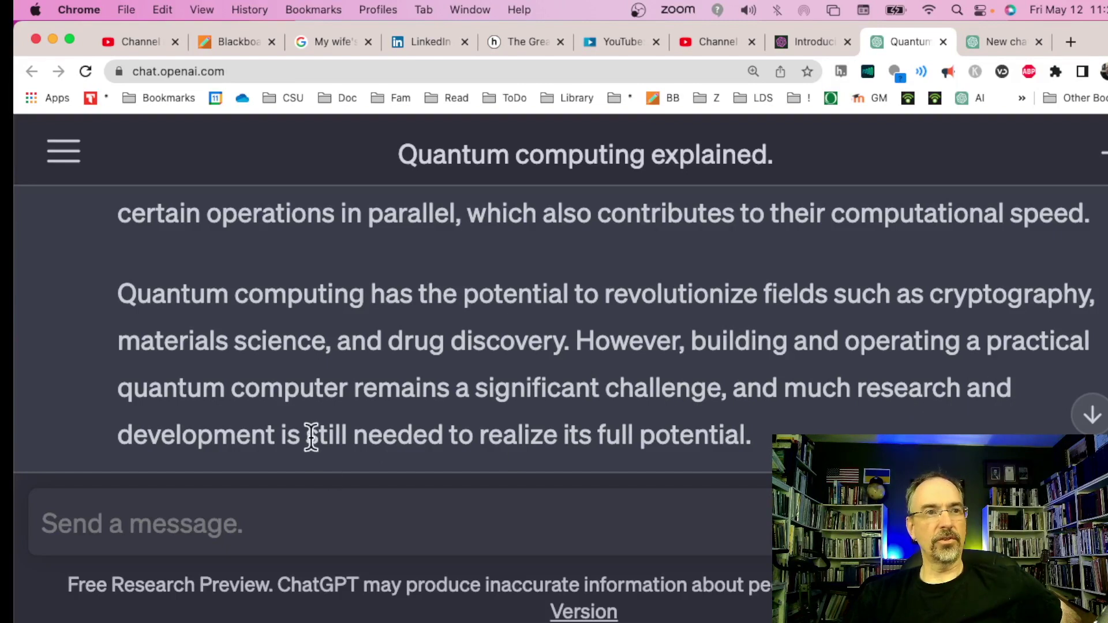
pyautogui.scroll(-3, 462, 461)
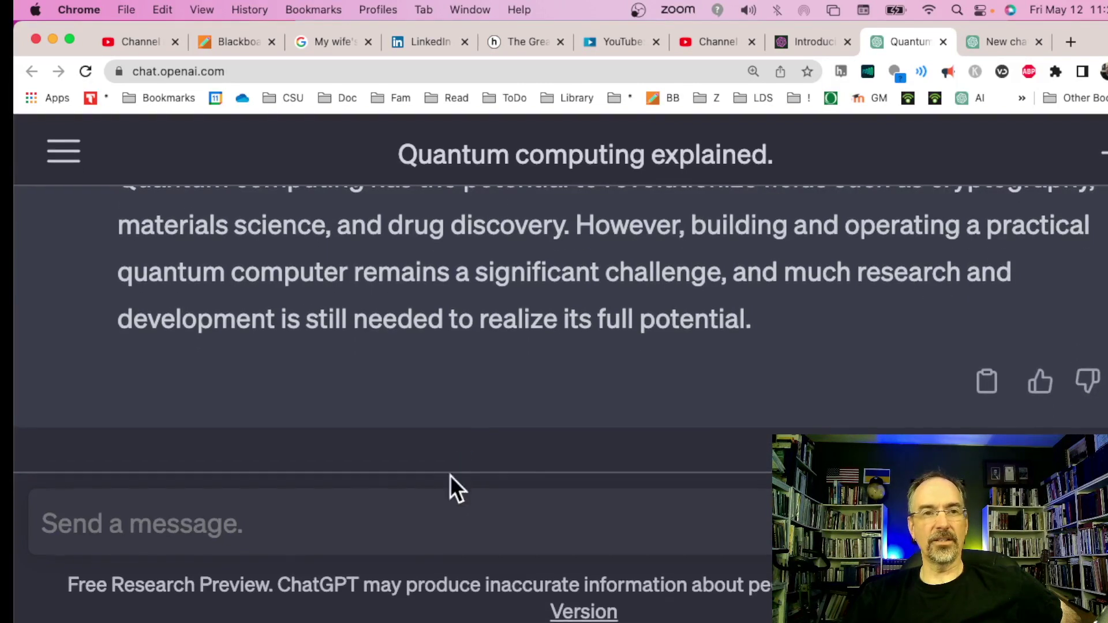
# Send the follow-up message "explain it to me as if I were a 7 year old" in the same chat.
pyautogui.click(426, 528)
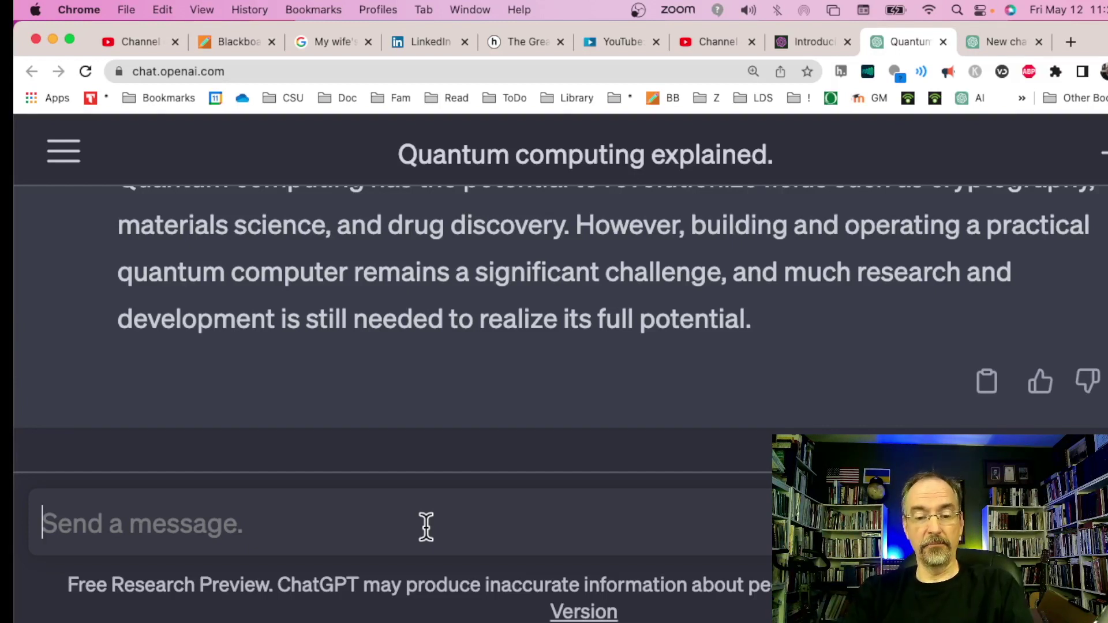
pyautogui.write('exaplai')
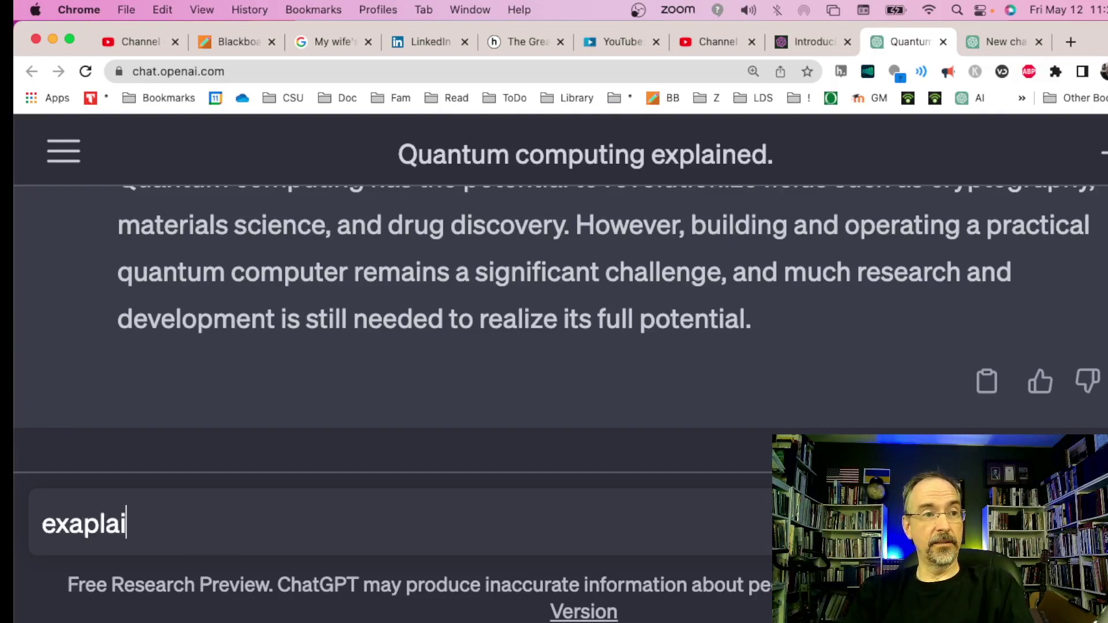
pyautogui.press('BackSpace')
pyautogui.press('BackSpace')
pyautogui.press('BackSpace')
pyautogui.press('BackSpace')
pyautogui.write('plain')
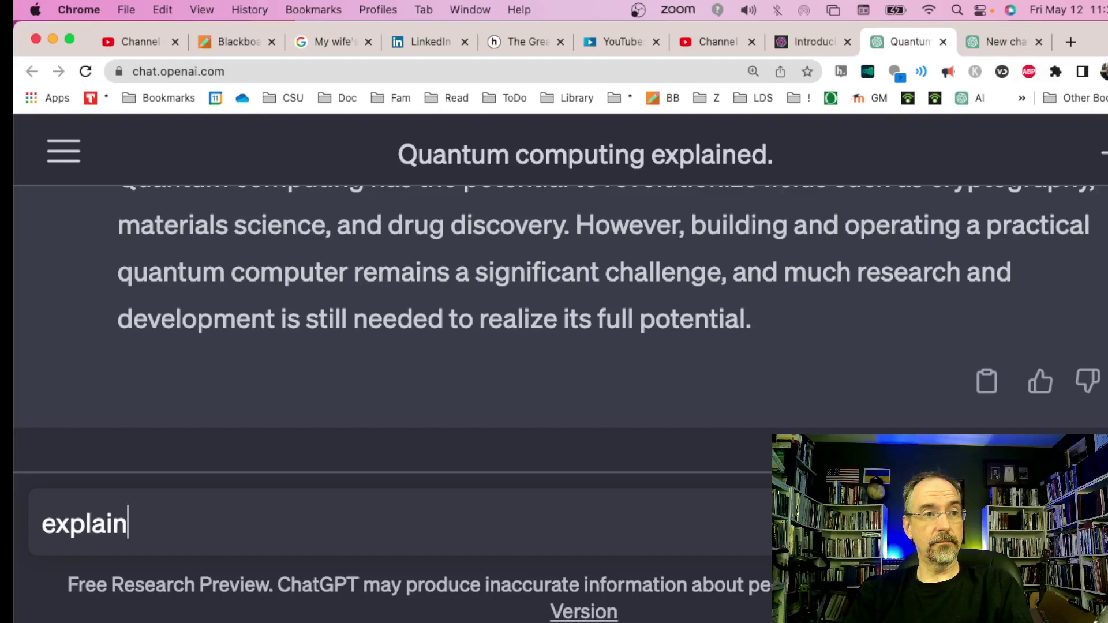
pyautogui.write(' it to me as if')
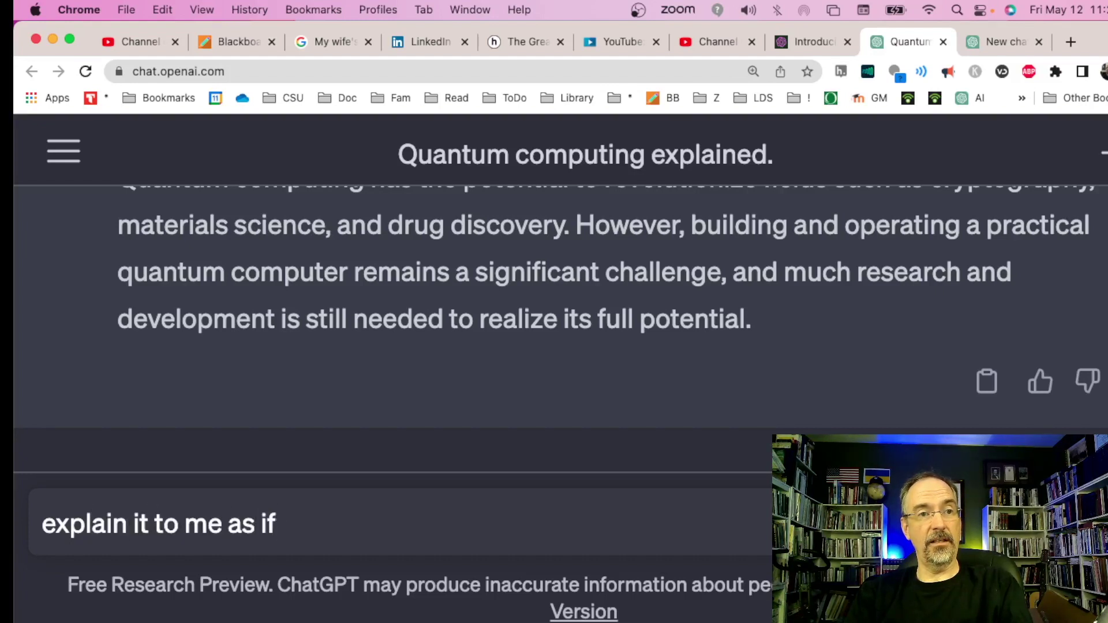
pyautogui.write(' I were a')
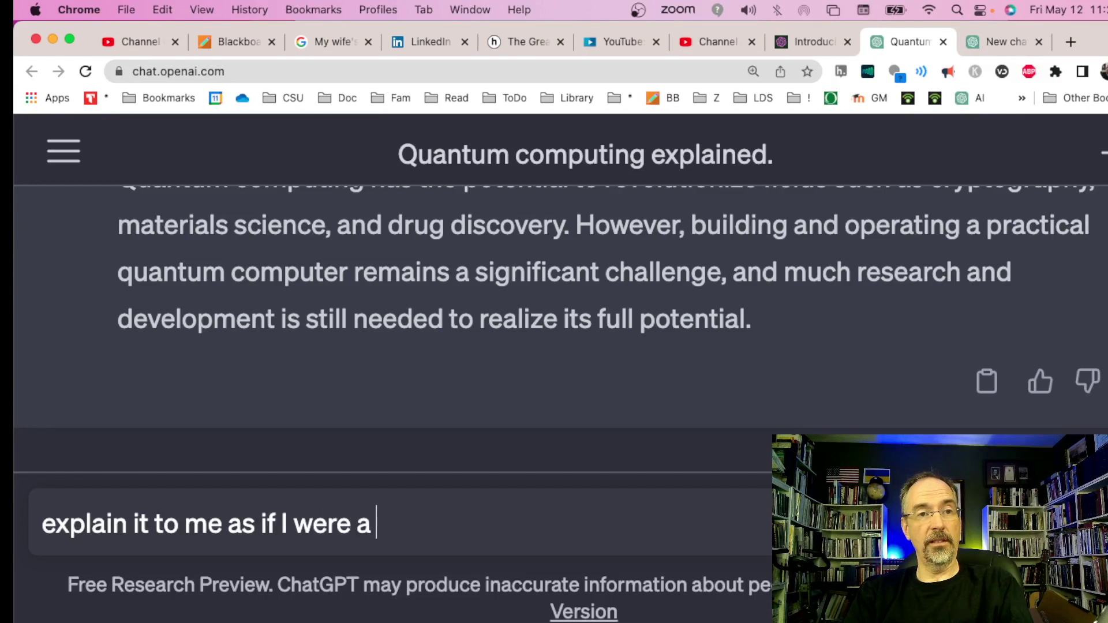
pyautogui.write(' 7 year o')
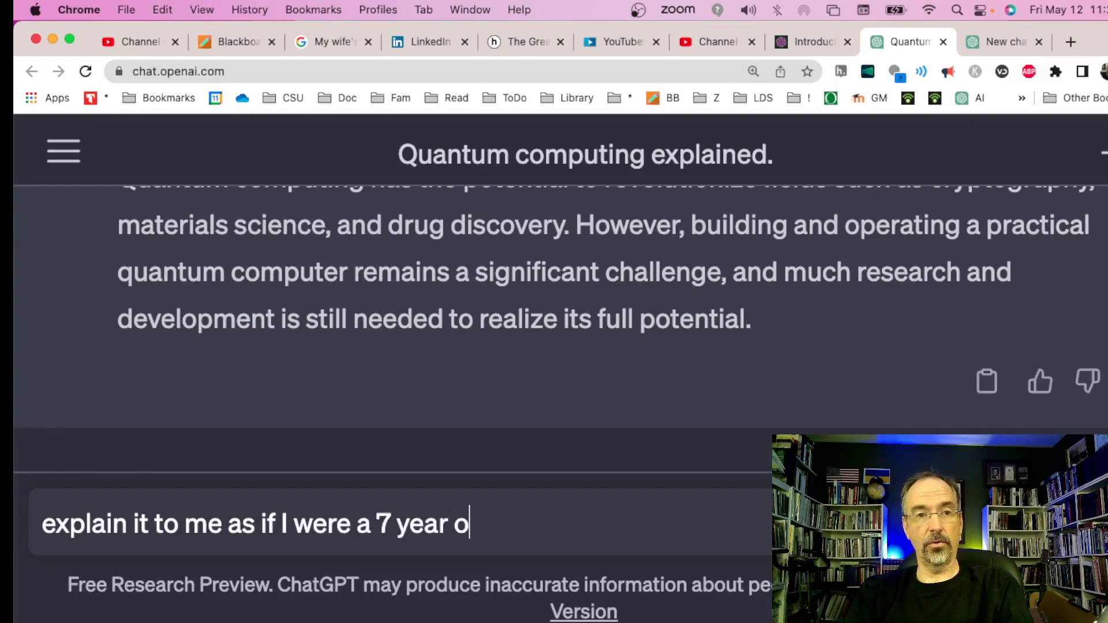
pyautogui.write('ld')
pyautogui.hotkey('shift', 'Return')
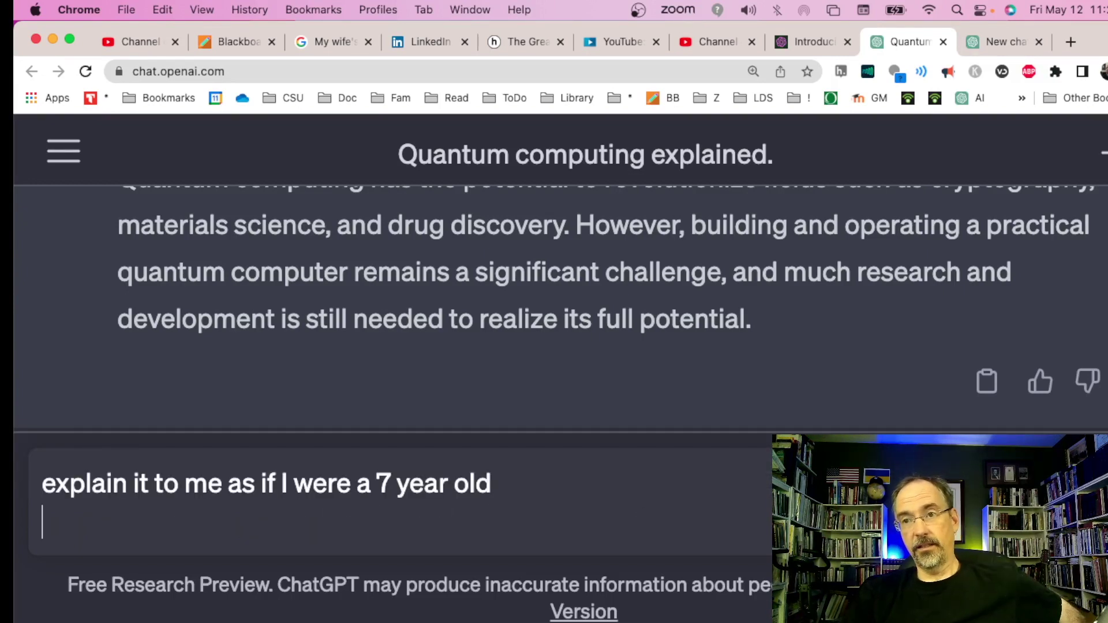
pyautogui.press('Return')
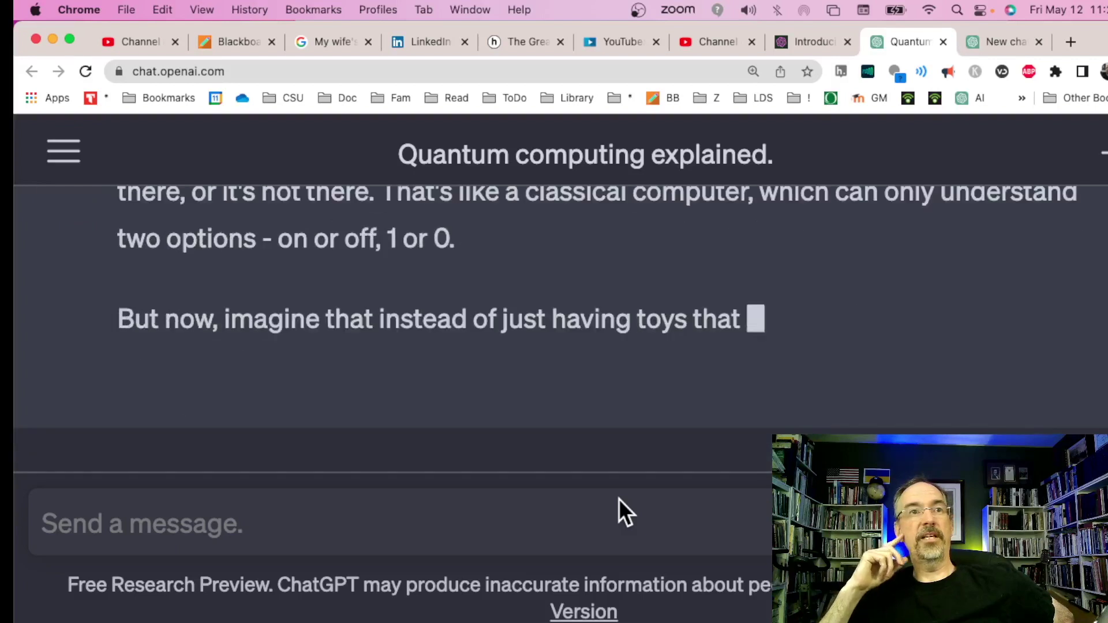
# Read through the child-level explanation of quantum computing, and return to its beginning.
pyautogui.scroll(3, 508, 260)
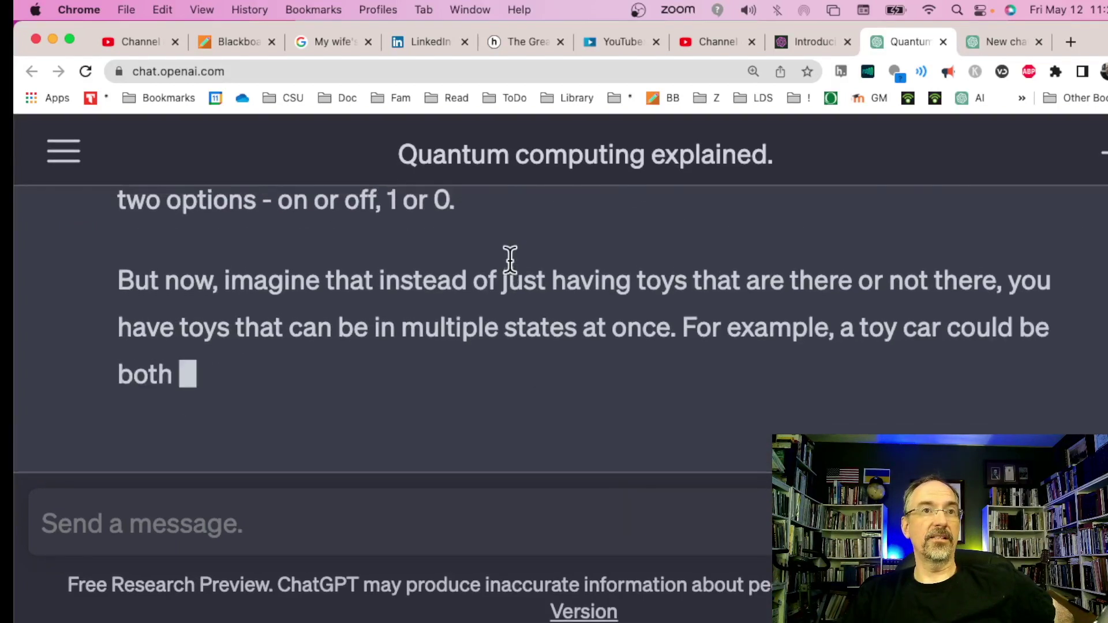
pyautogui.scroll(-2, 511, 259)
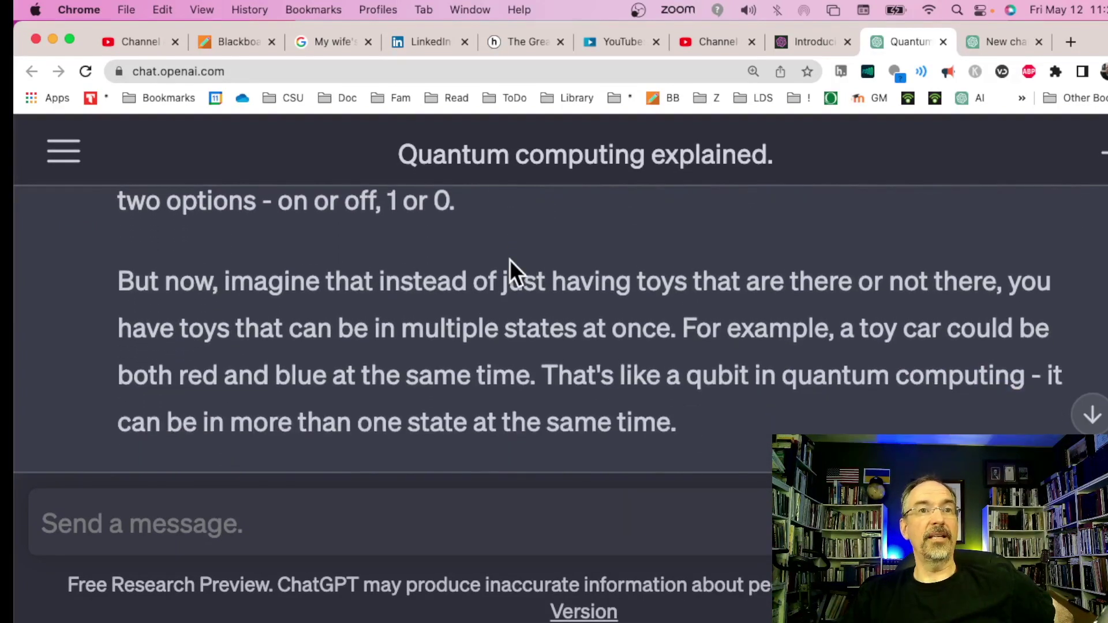
pyautogui.scroll(-1, 646, 306)
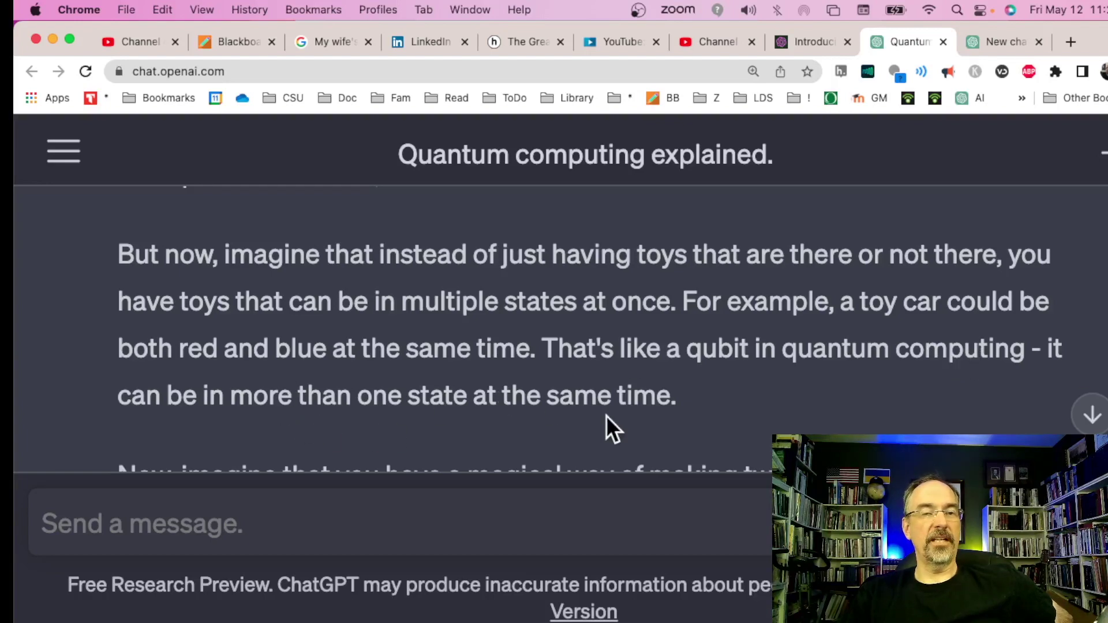
pyautogui.scroll(-5, 606, 417)
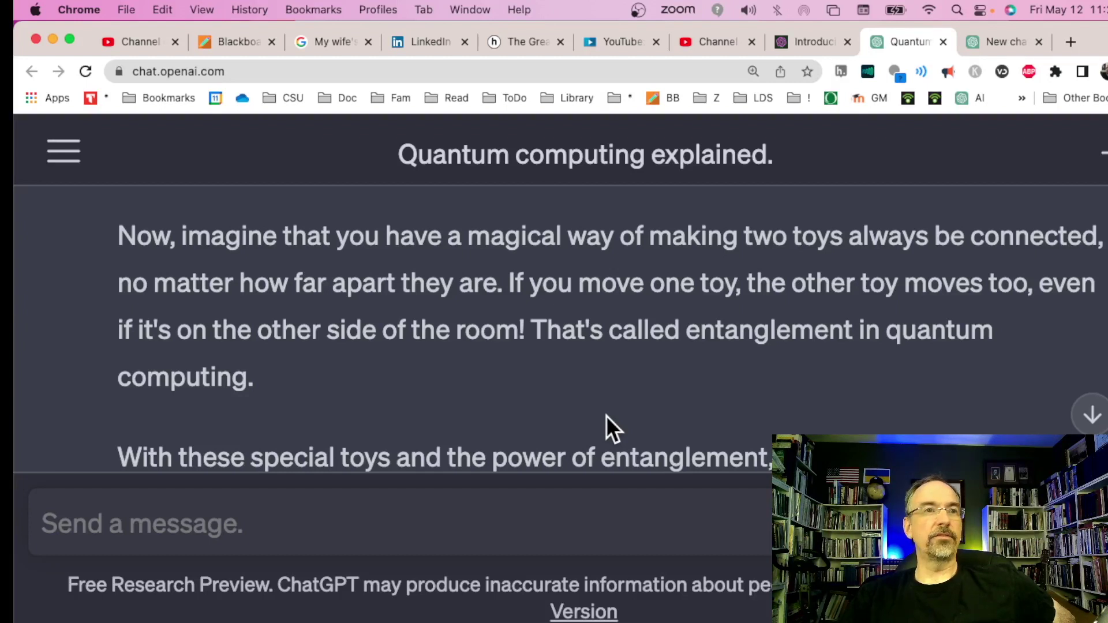
pyautogui.scroll(-2, 606, 415)
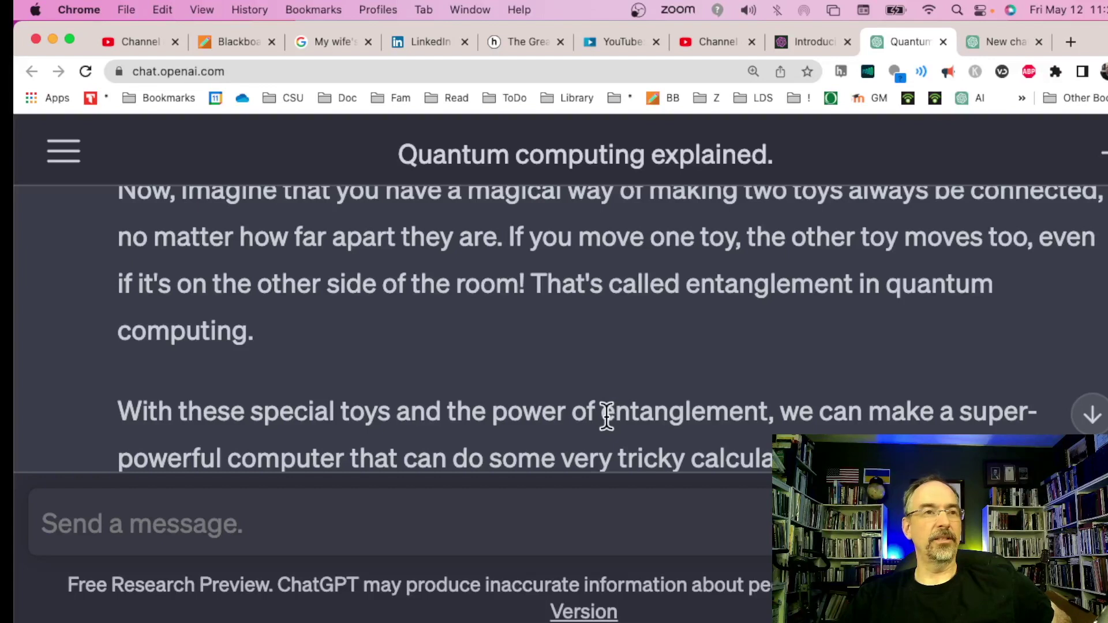
pyautogui.scroll(-4, 606, 416)
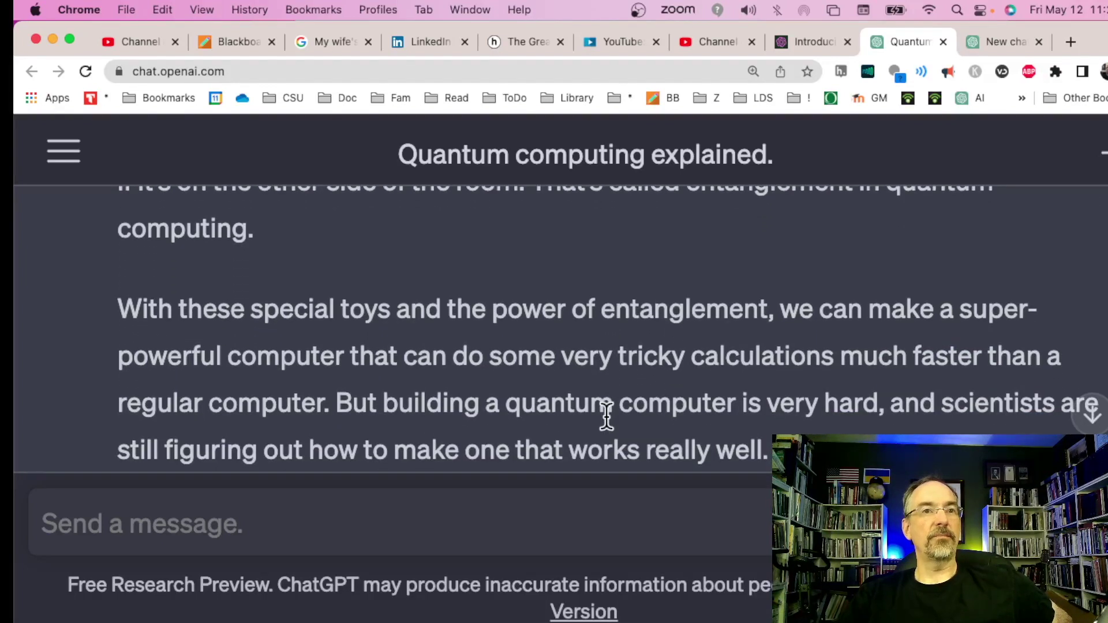
pyautogui.scroll(-2, 606, 416)
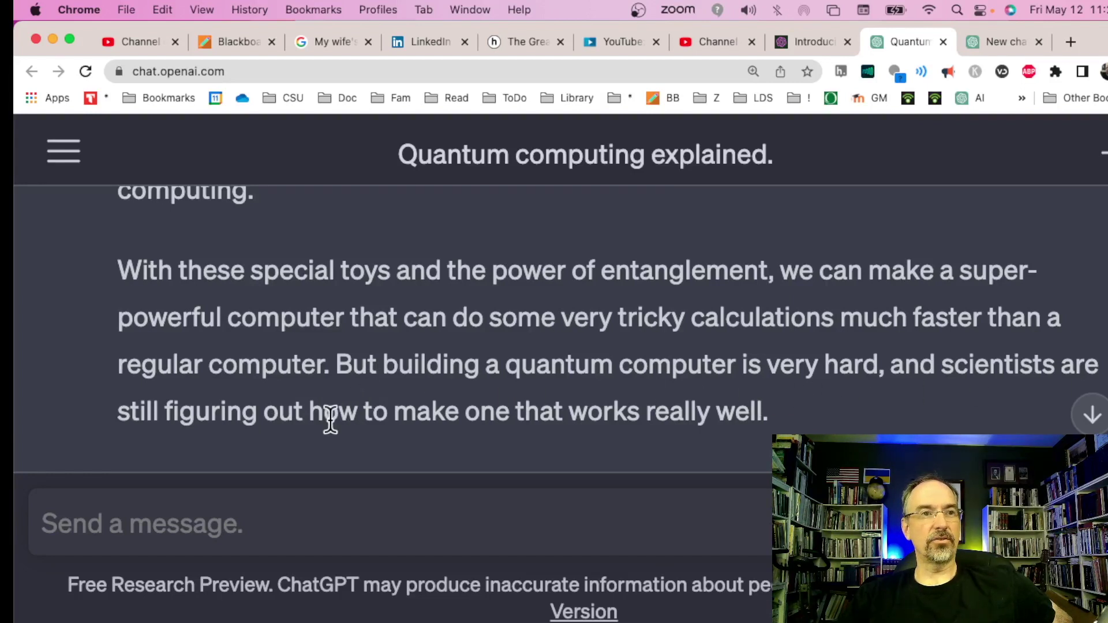
pyautogui.scroll(-2, 729, 449)
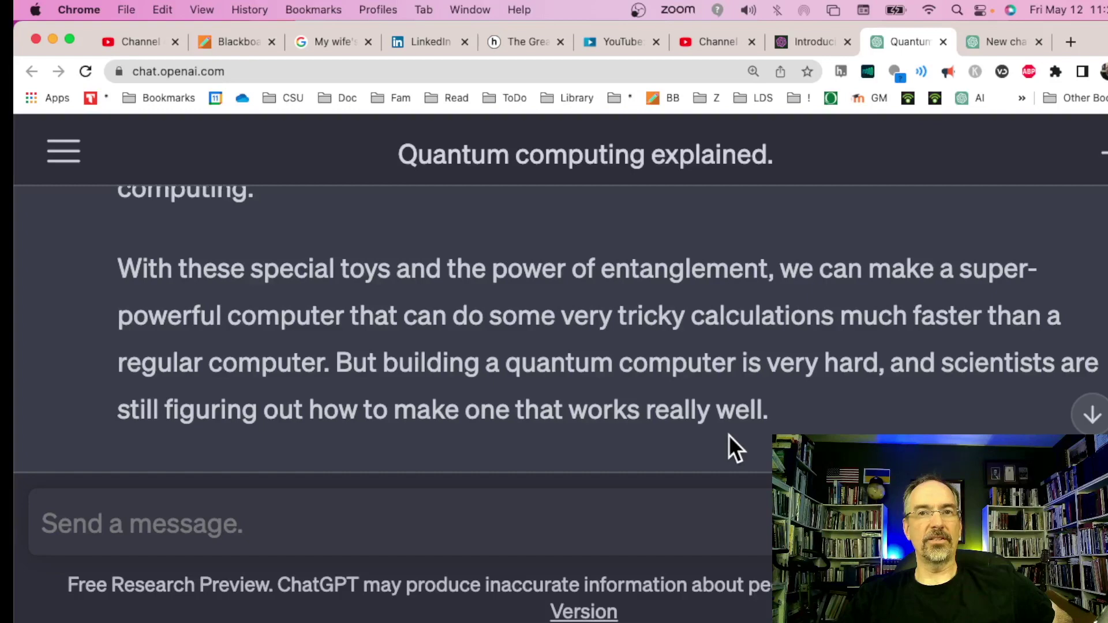
pyautogui.scroll(8, 729, 435)
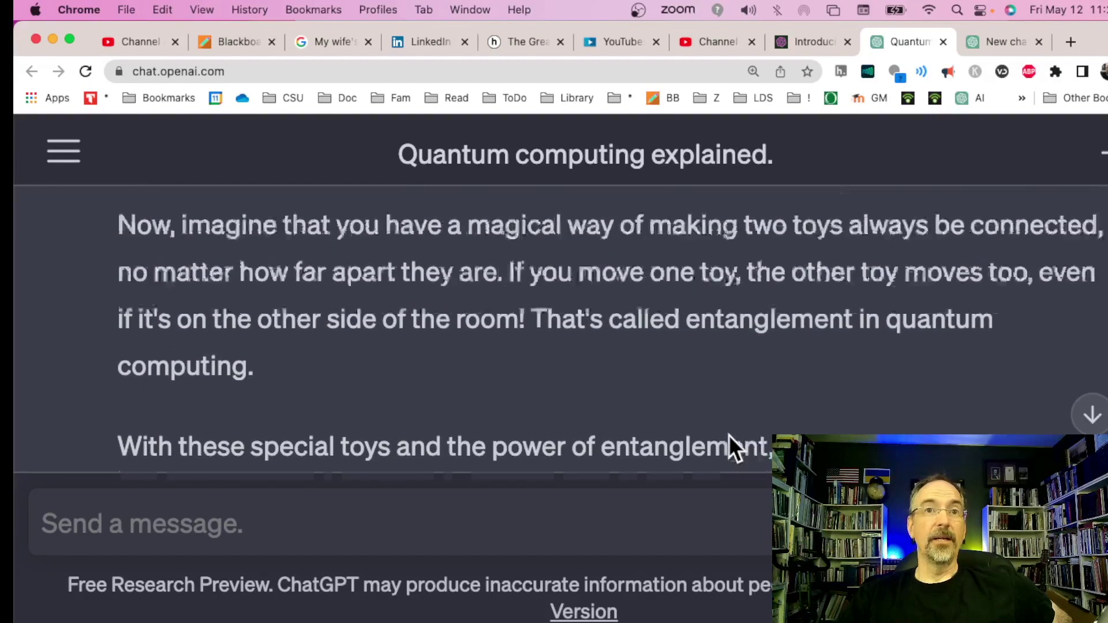
pyautogui.scroll(5, 729, 435)
pyautogui.scroll(-4, 728, 435)
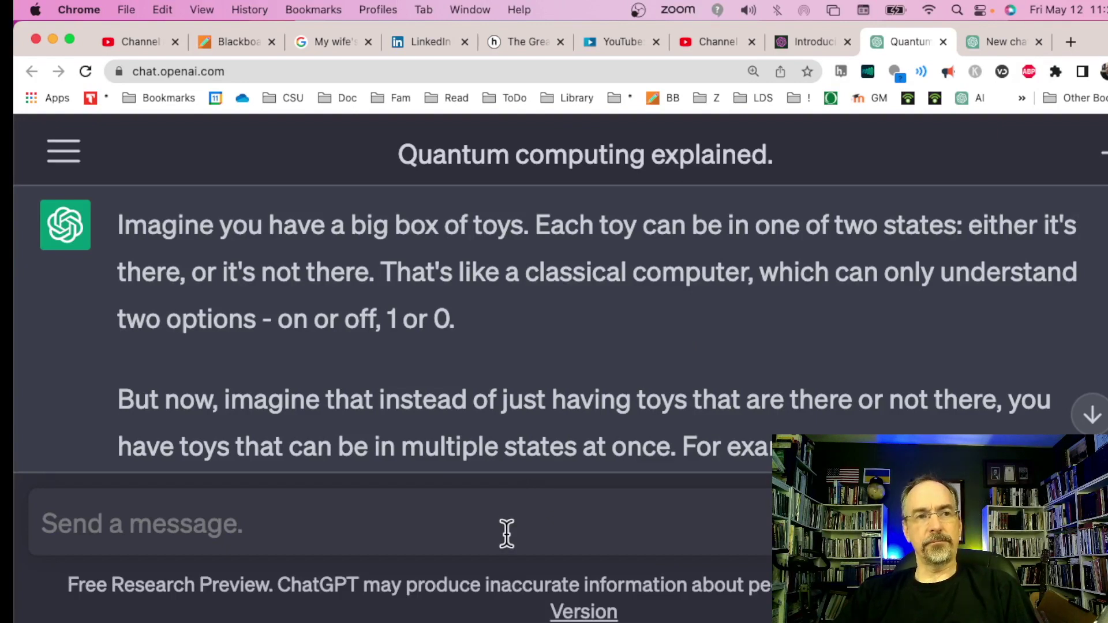
# Send the follow-up "Explain it in a pirate voice" and read the first paragraphs of the reply.
pyautogui.write('Exa')
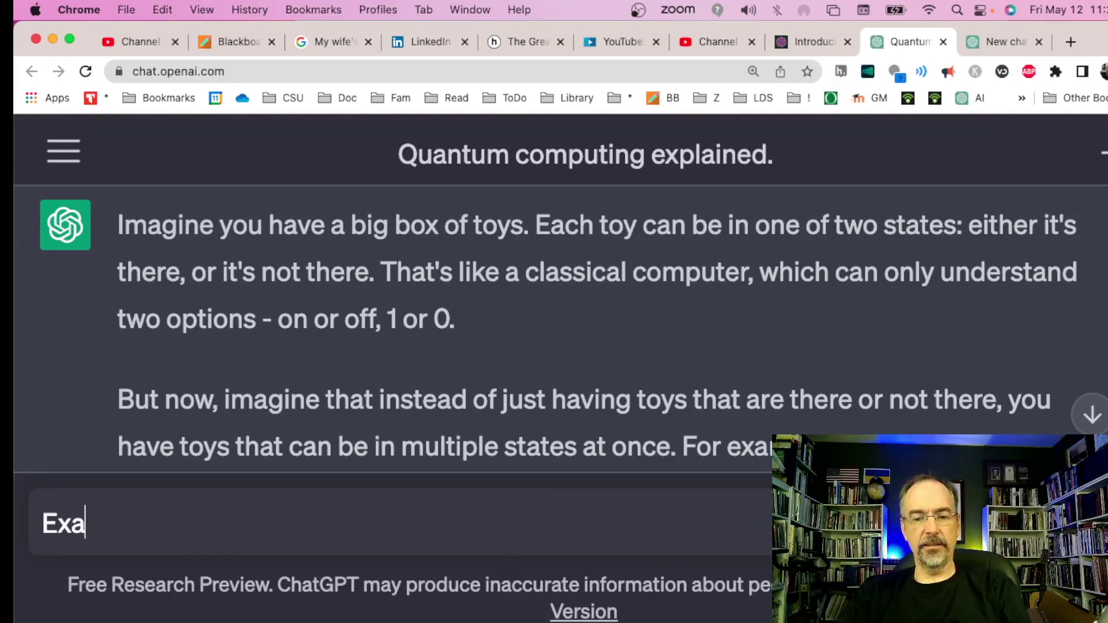
pyautogui.press('BackSpace')
pyautogui.press('BackSpace')
pyautogui.press('BackSpace')
pyautogui.press('BackSpace')
pyautogui.write('plain it in')
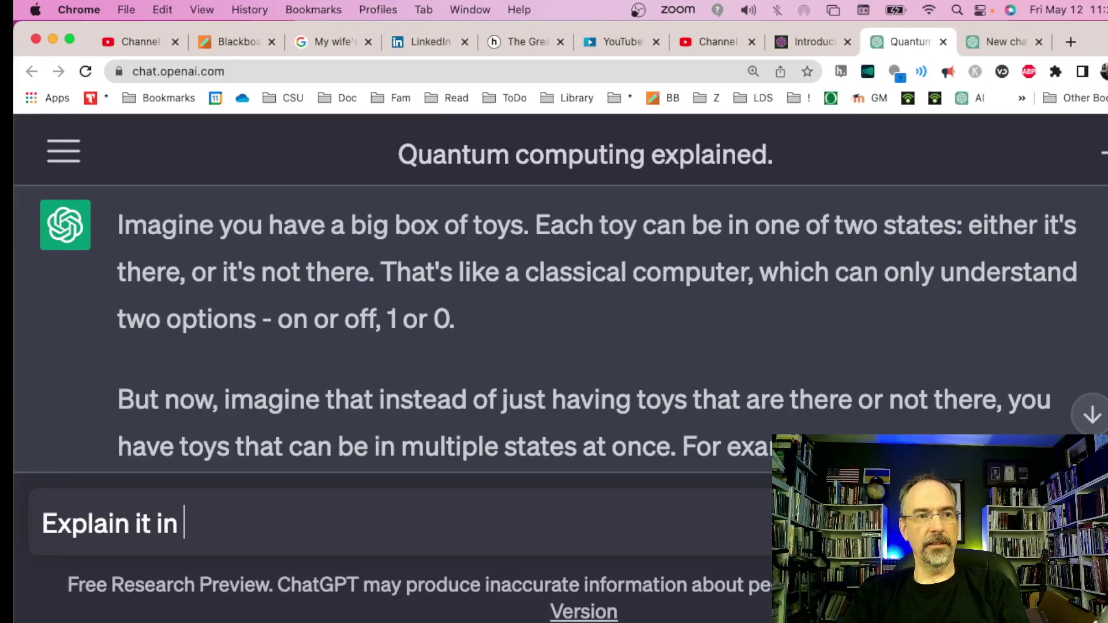
pyautogui.write('te voice')
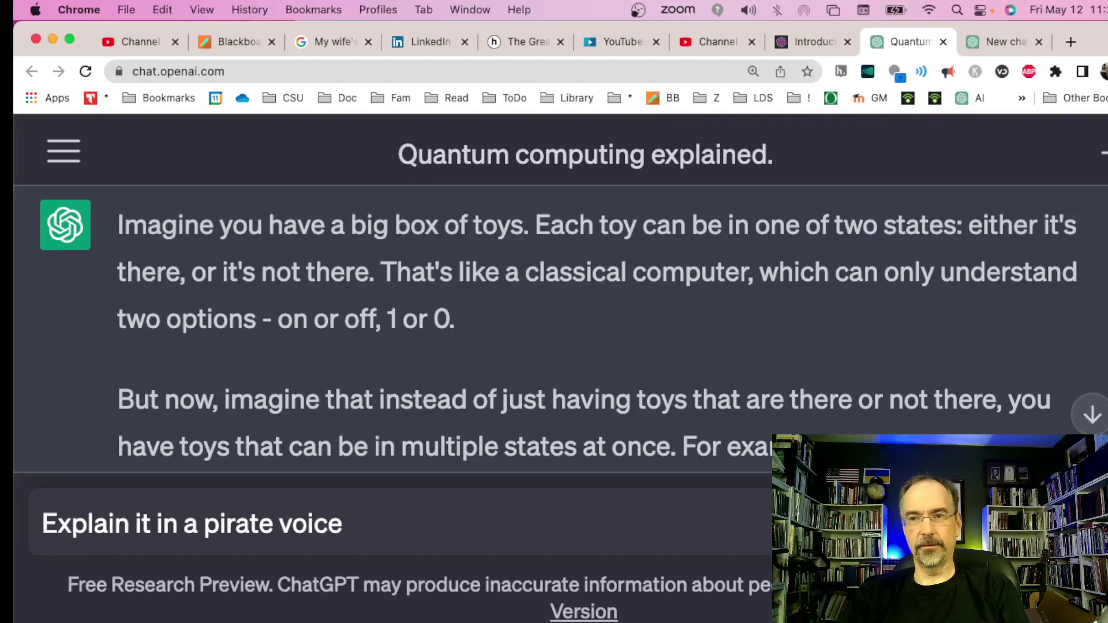
pyautogui.press('Return')
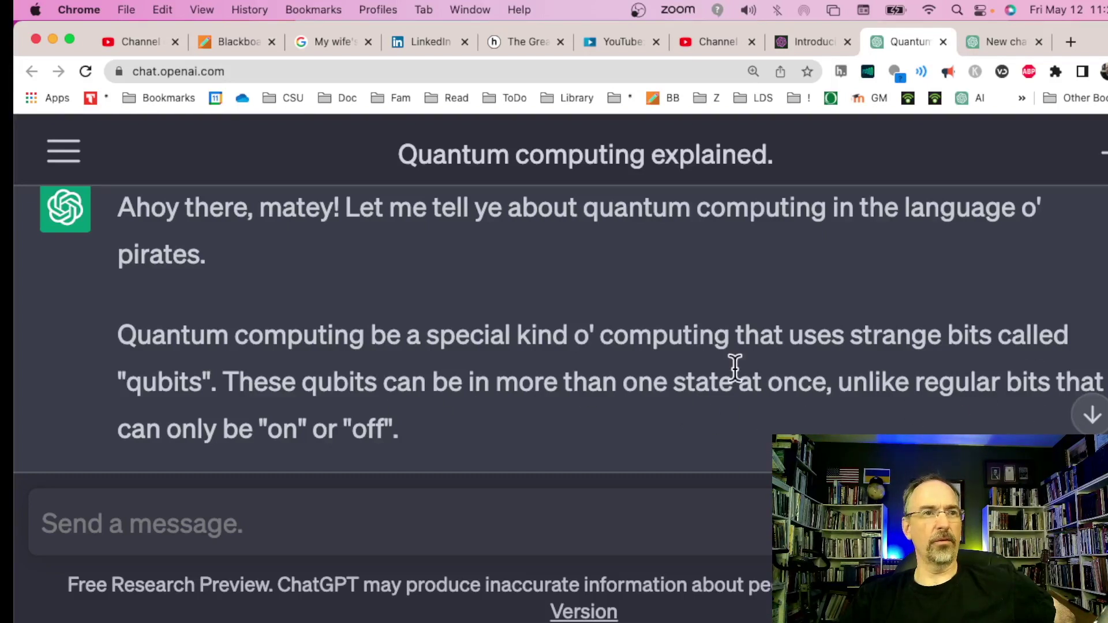
pyautogui.scroll(-1, 735, 368)
pyautogui.scroll(-3, 736, 368)
pyautogui.scroll(-1, 735, 369)
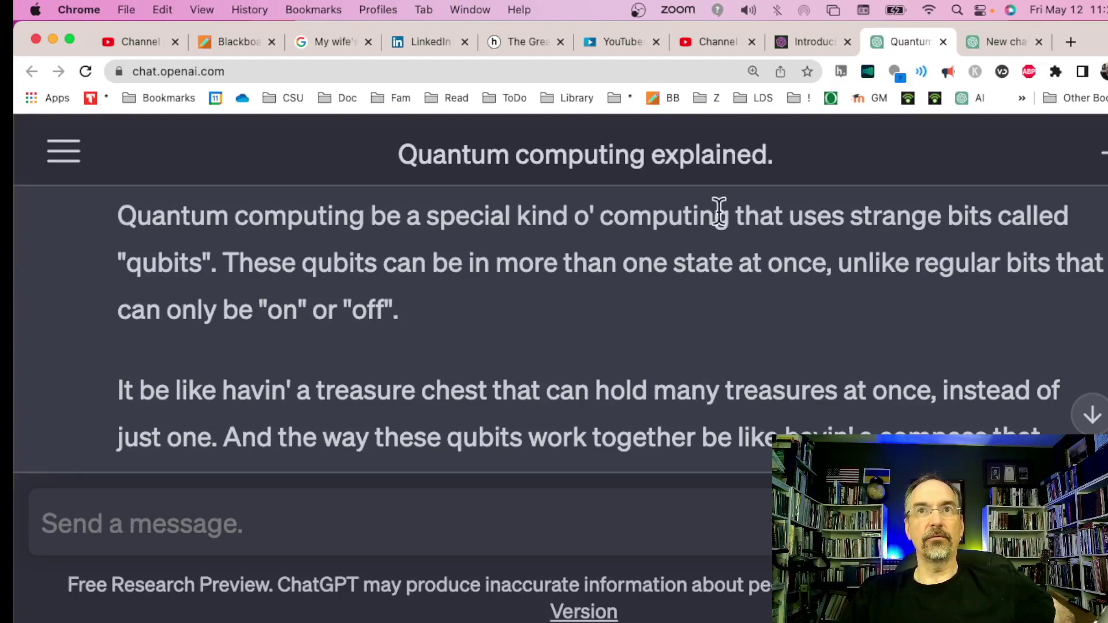
# Switch to the new chat page and look through its example prompts, continuing down to the capabilities section.
pyautogui.hotkey('ctrl', 'Tab')
pyautogui.scroll(-5, 677, 343)
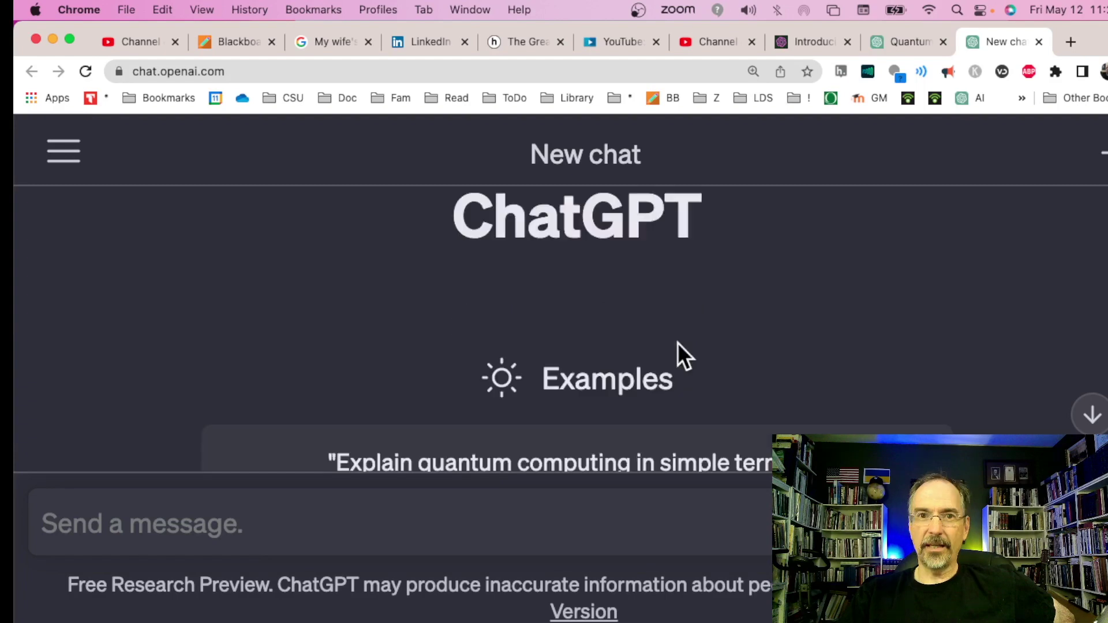
pyautogui.scroll(-3, 677, 343)
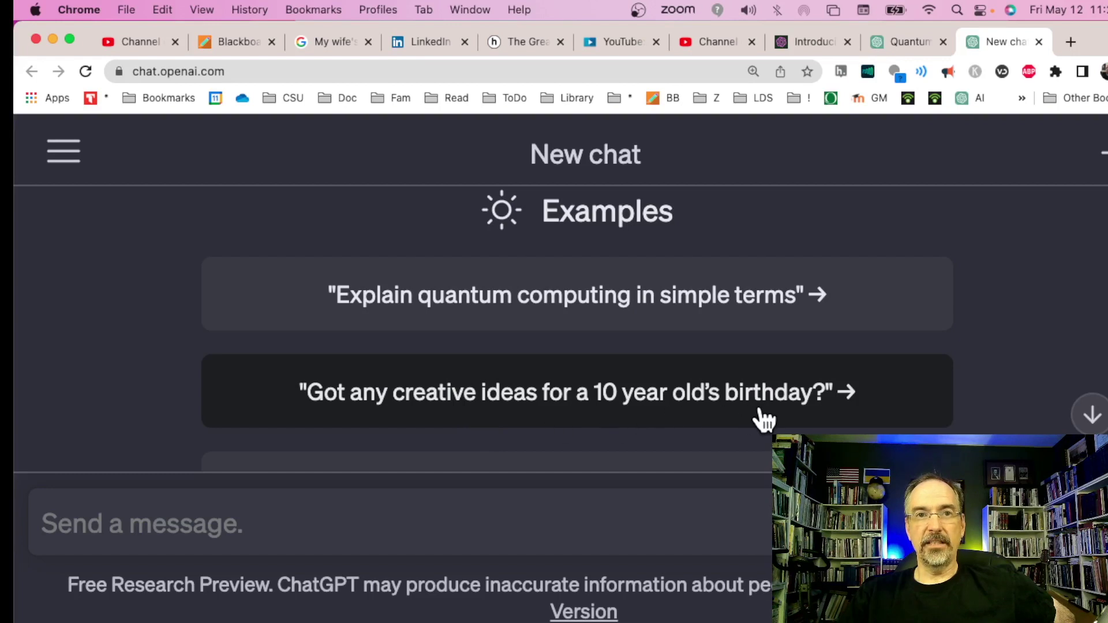
pyautogui.scroll(-2, 765, 420)
pyautogui.scroll(-2, 765, 420)
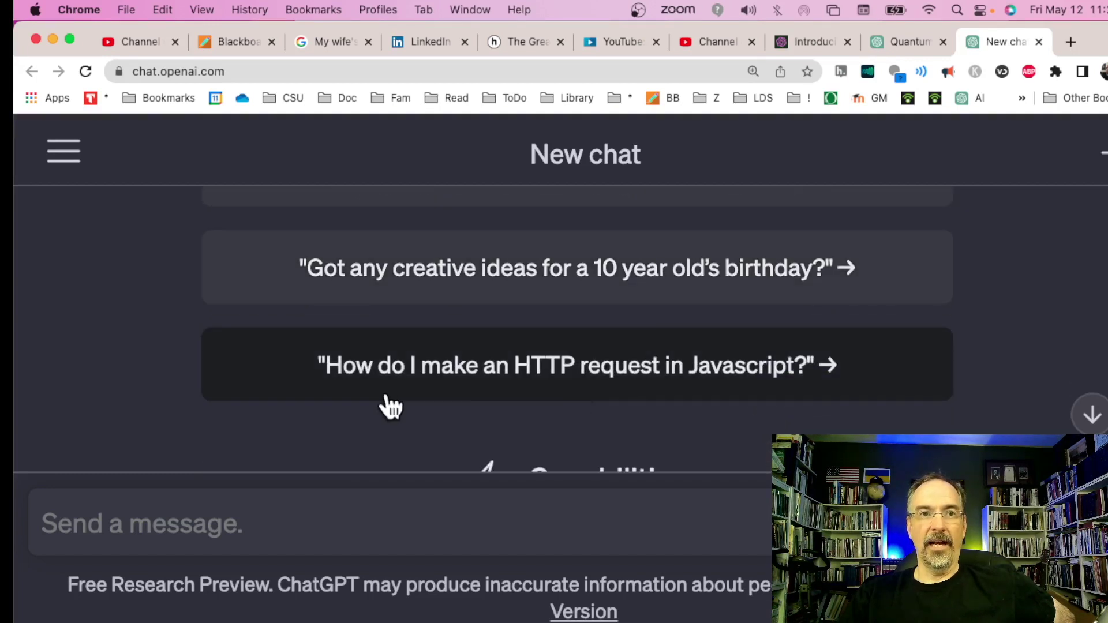
pyautogui.scroll(-5, 712, 398)
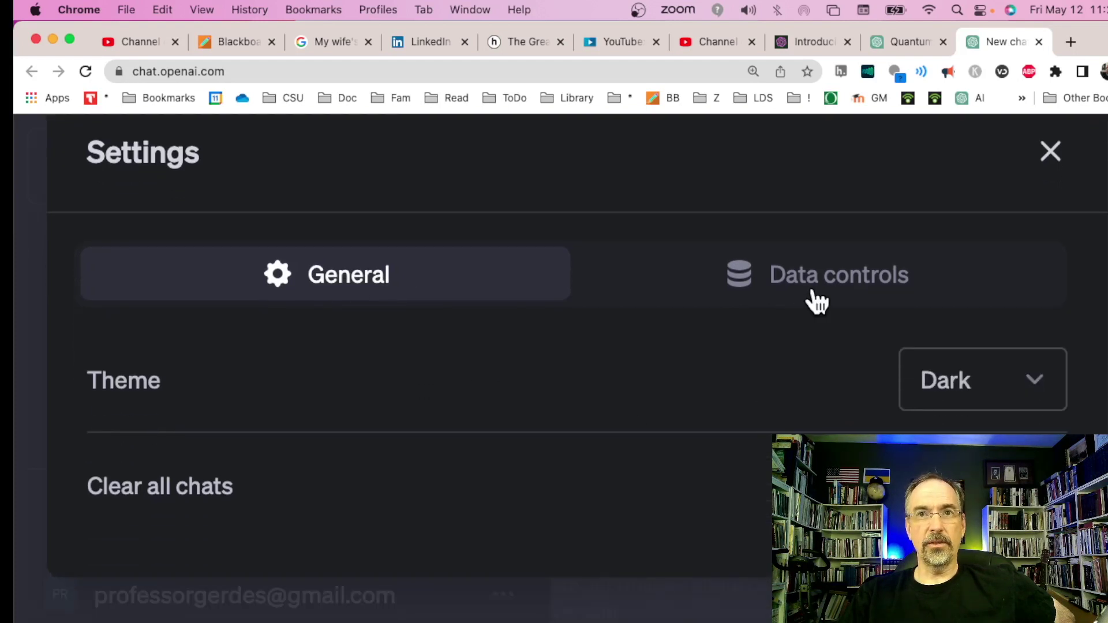
# Turn off Chat History & Training in the data controls settings, and turn it back on.
pyautogui.click(816, 297)
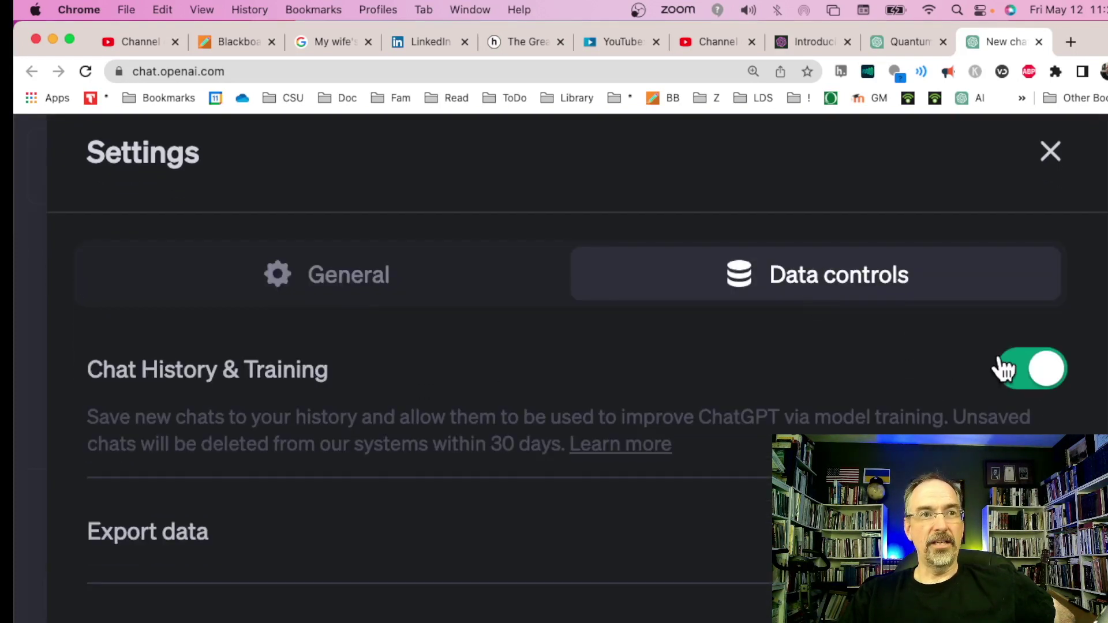
pyautogui.click(1028, 380)
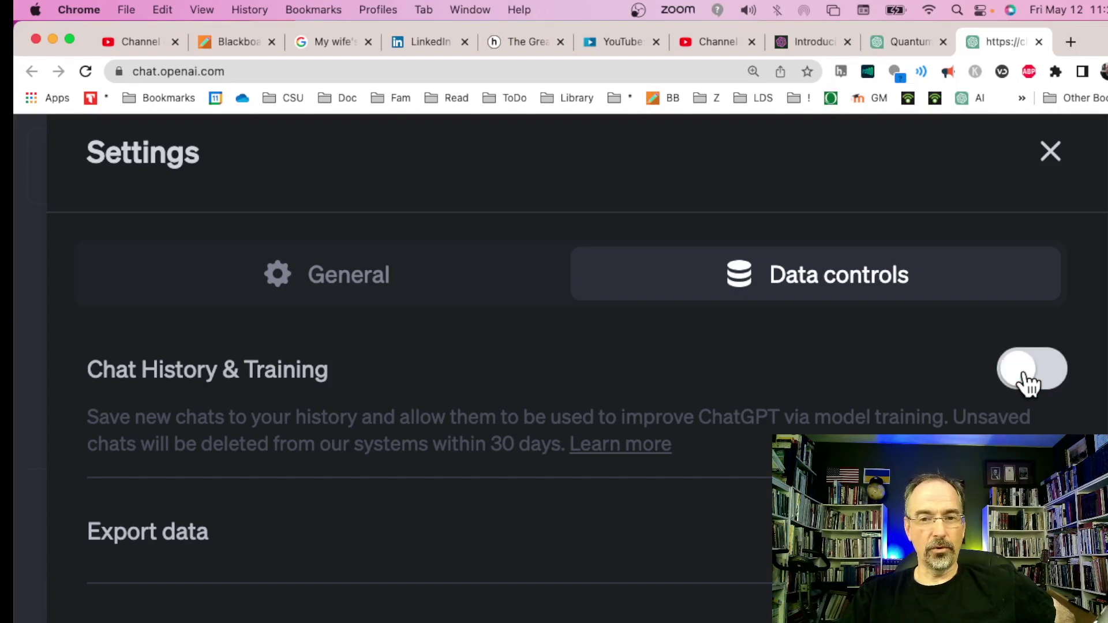
pyautogui.click(1042, 372)
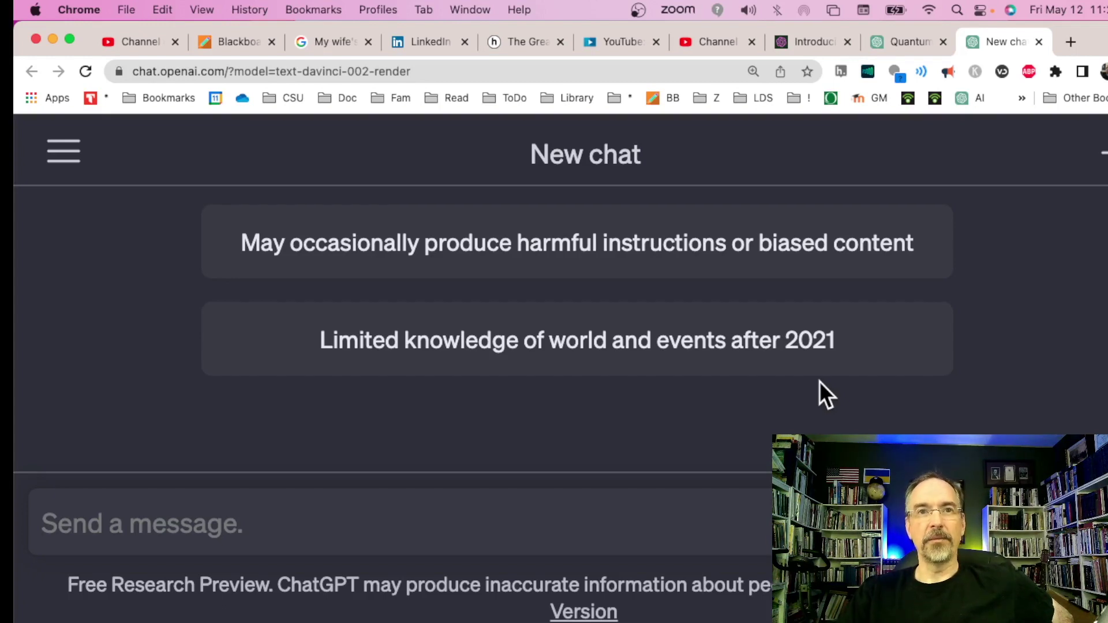
# Review the limitations listed on the new chat page, starting from their heading.
pyautogui.scroll(2, 820, 381)
pyautogui.scroll(2, 820, 382)
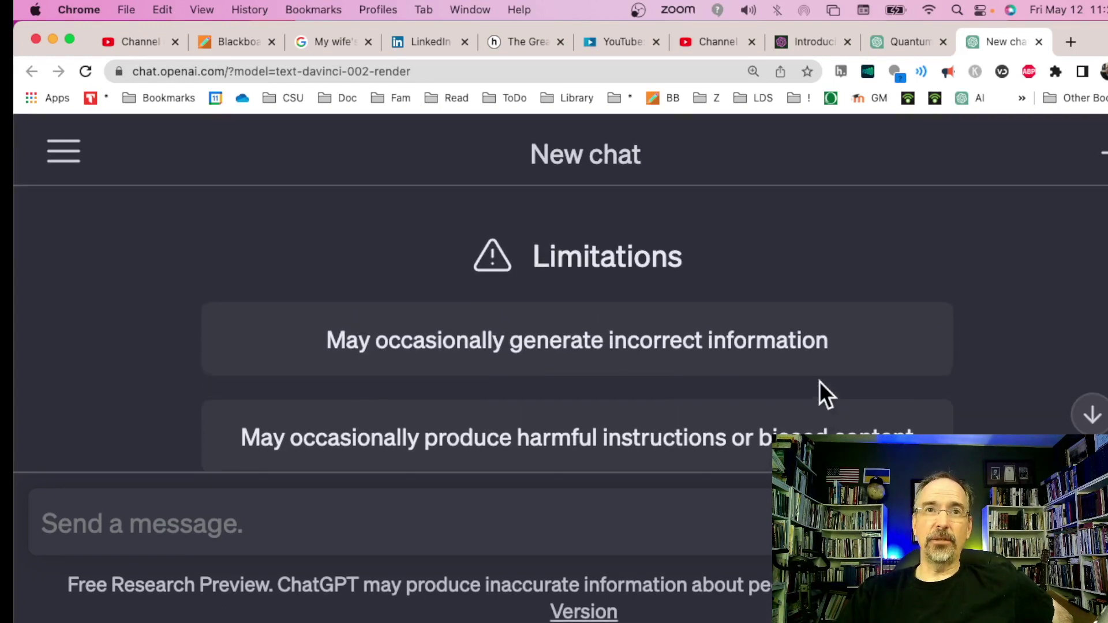